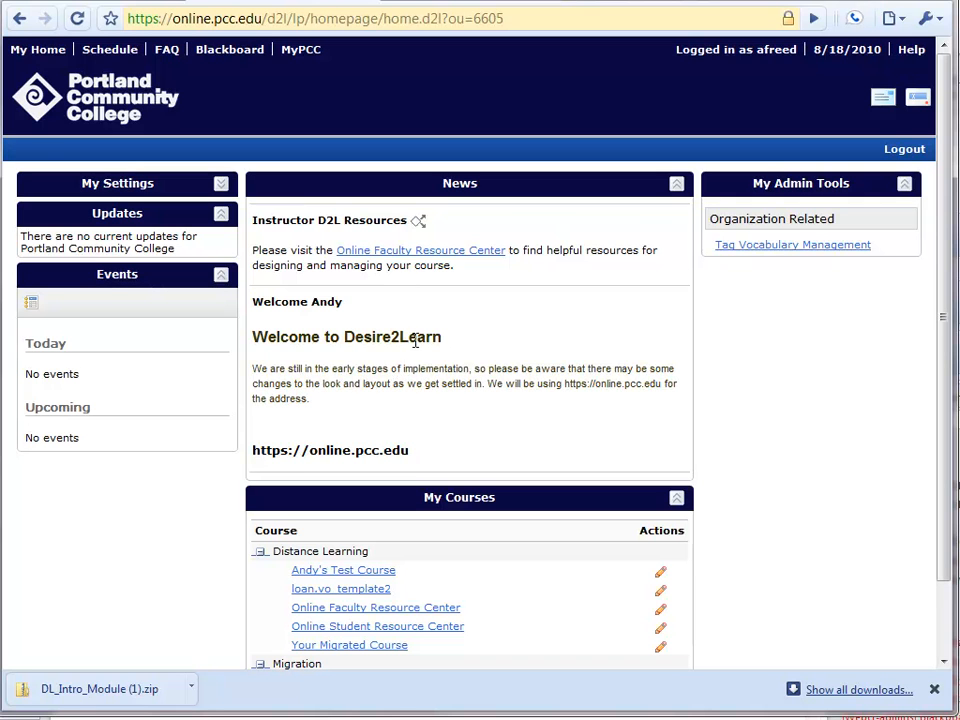
Step: Open the Copy DL intro modules page under Video Tutorials in the Online Faculty Resource Center content
{"action": "left_click", "coordinate": [390, 252]}
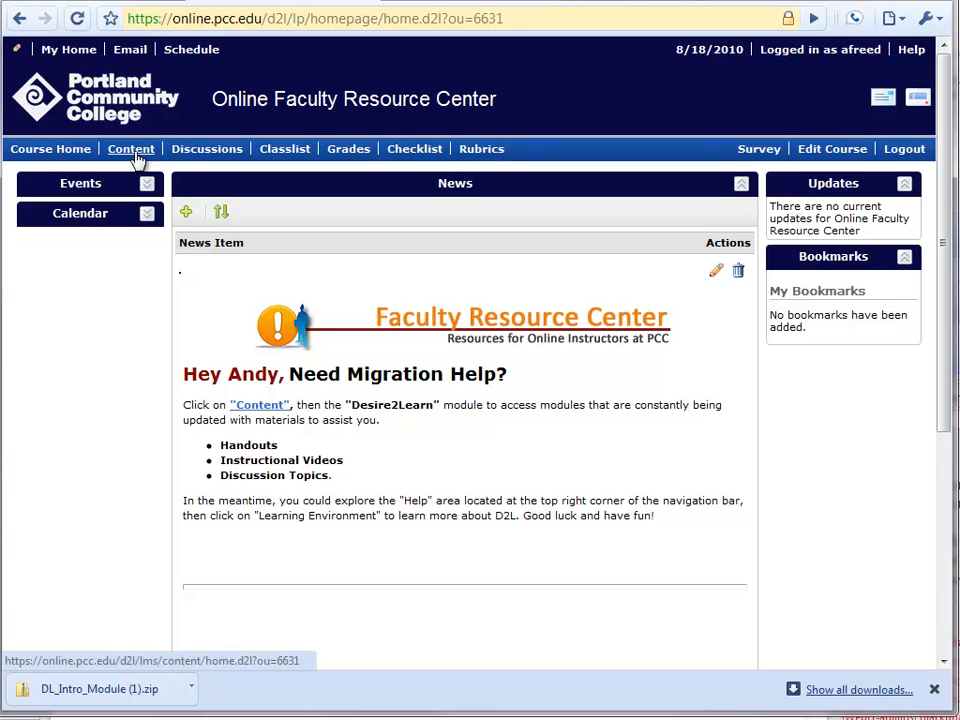
{"action": "left_click", "coordinate": [272, 404]}
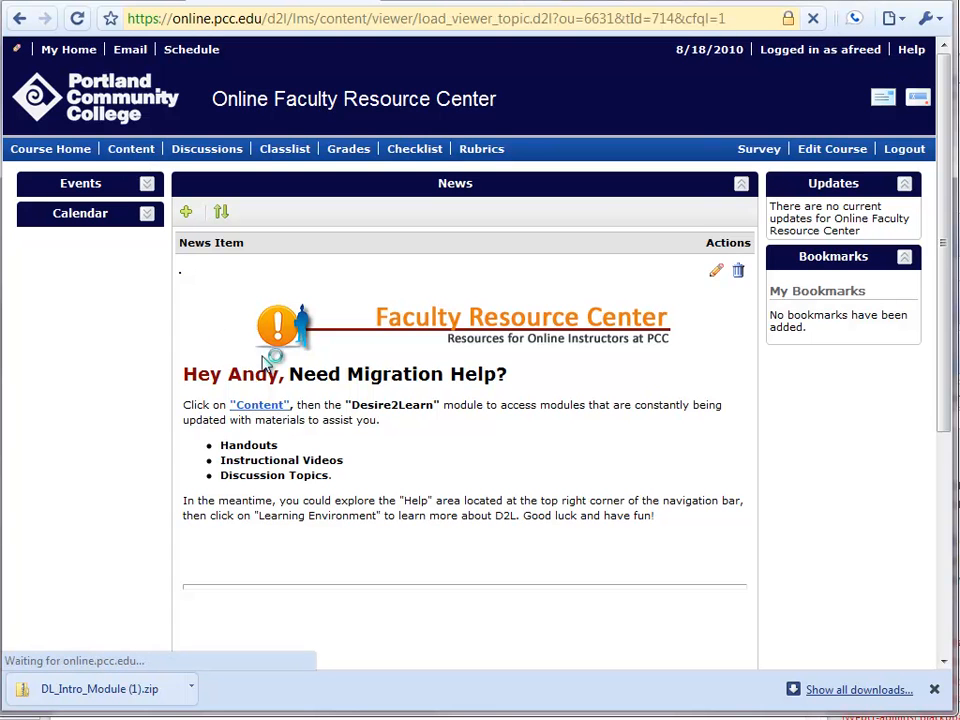
{"action": "left_click_drag", "start_coordinate": [186, 344], "coordinate": [143, 539]}
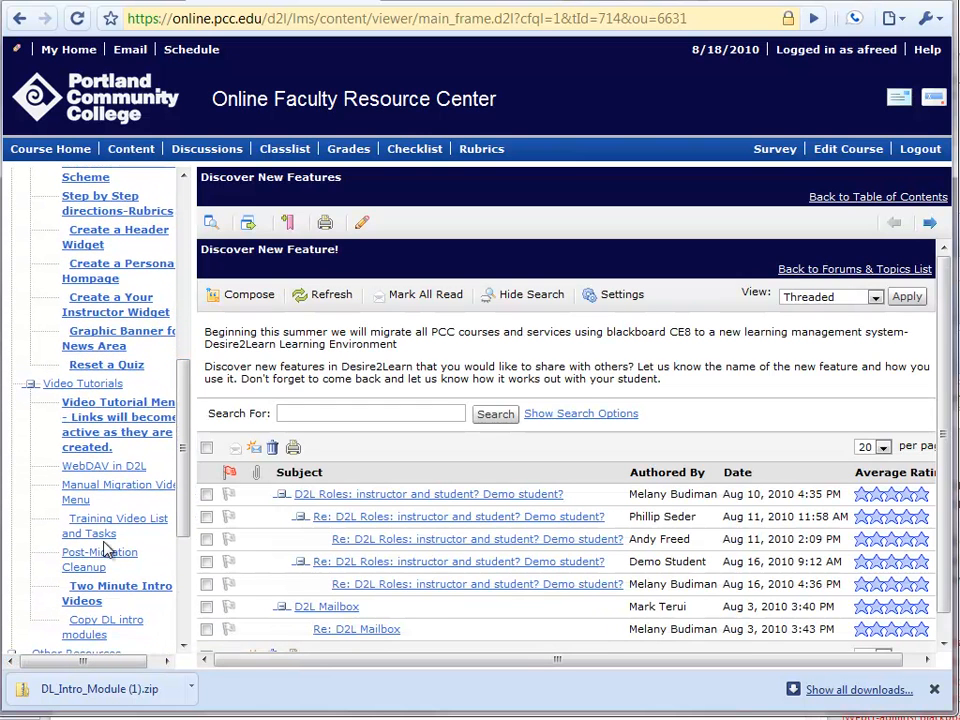
{"action": "left_click", "coordinate": [88, 628]}
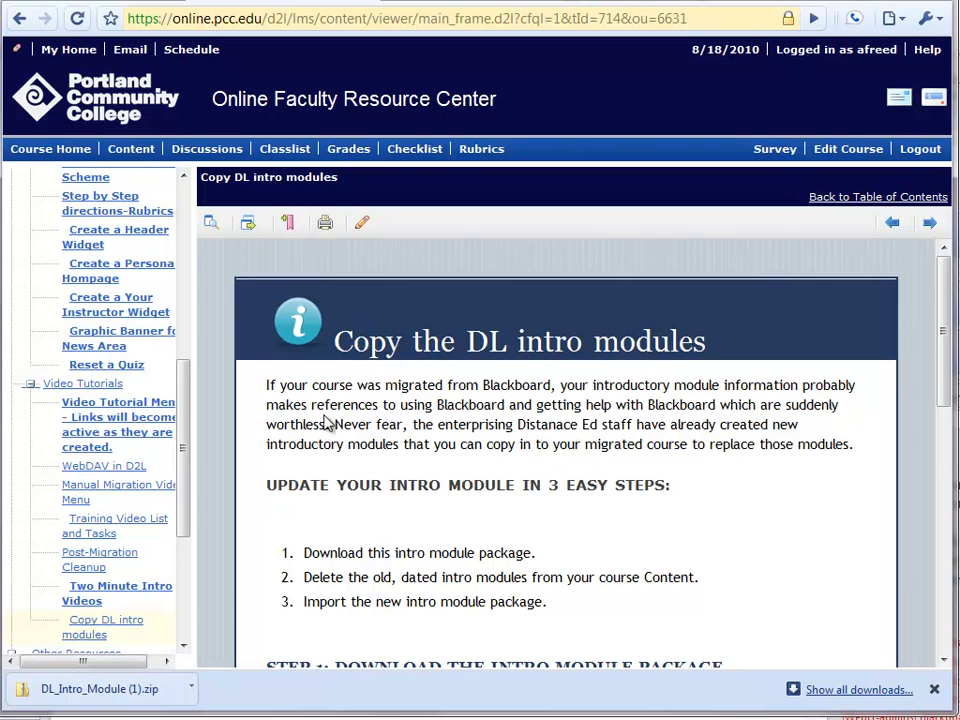
Step: Read the overview of the three steps for updating the intro module on the instructions page
{"action": "scroll", "coordinate": [401, 450], "scroll_direction": "down", "scroll_amount": 2}
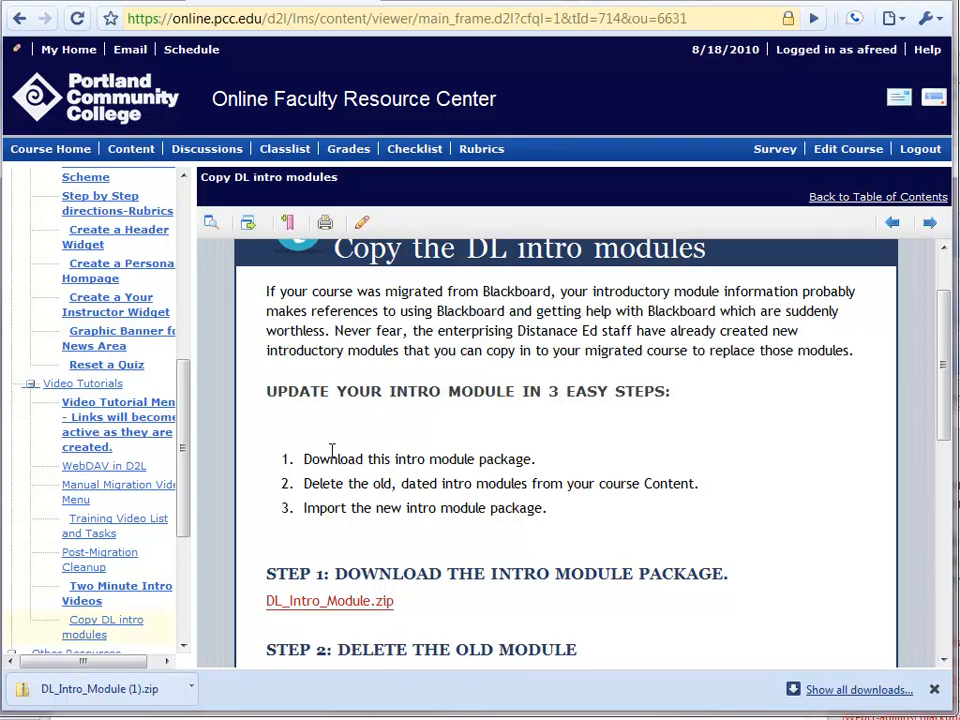
{"action": "left_click_drag", "start_coordinate": [299, 466], "coordinate": [526, 462]}
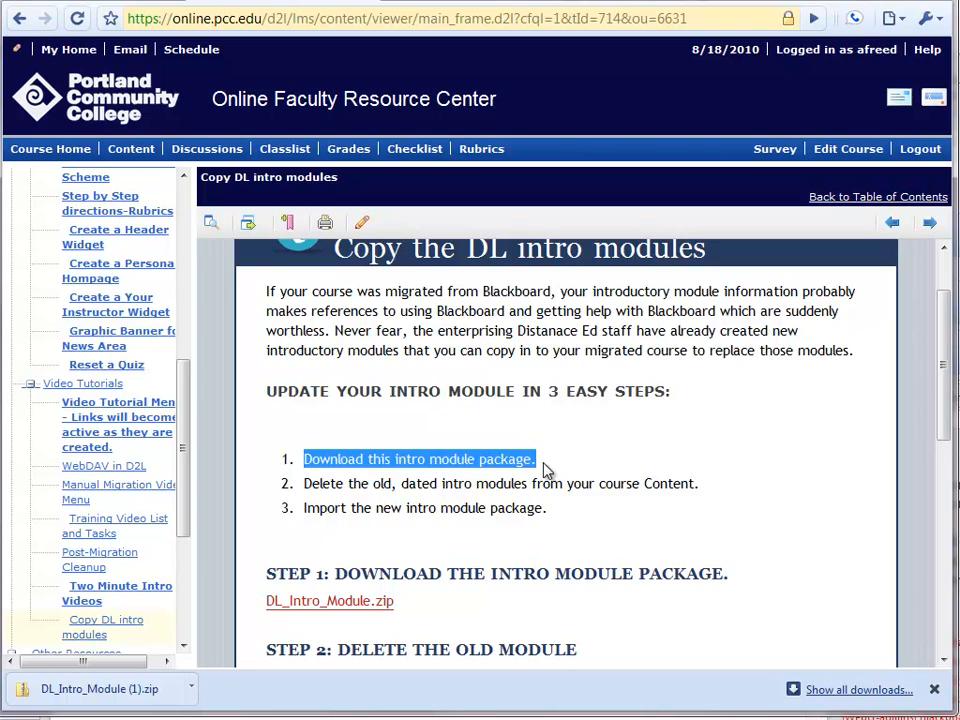
{"action": "left_click", "coordinate": [508, 477]}
{"action": "left_click_drag", "start_coordinate": [304, 484], "coordinate": [703, 483]}
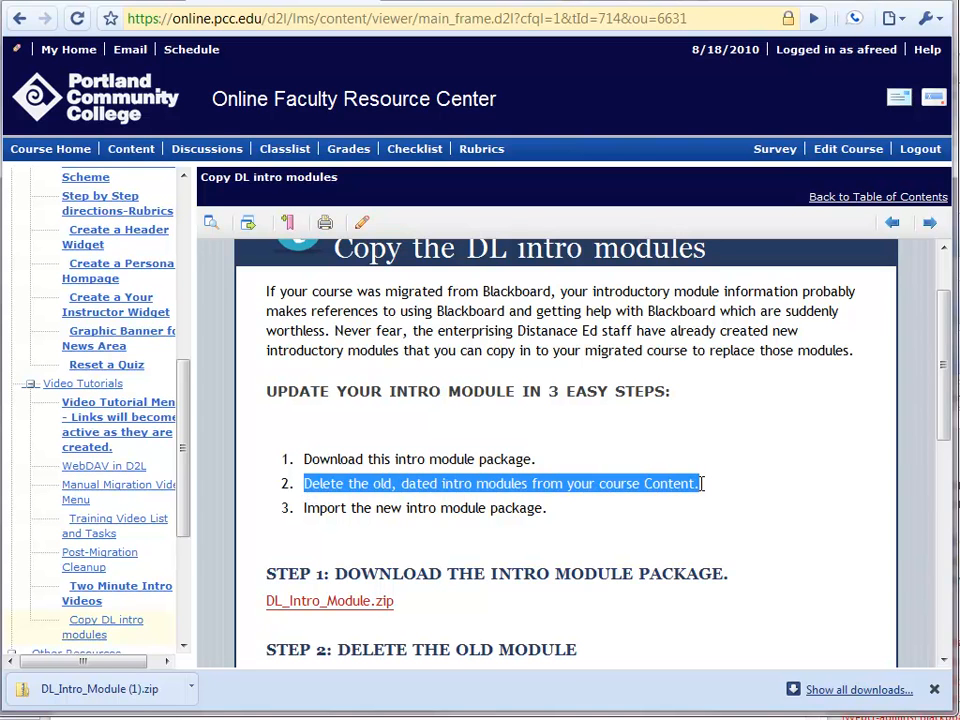
{"action": "left_click_drag", "start_coordinate": [305, 509], "coordinate": [573, 511]}
{"action": "left_click", "coordinate": [552, 512]}
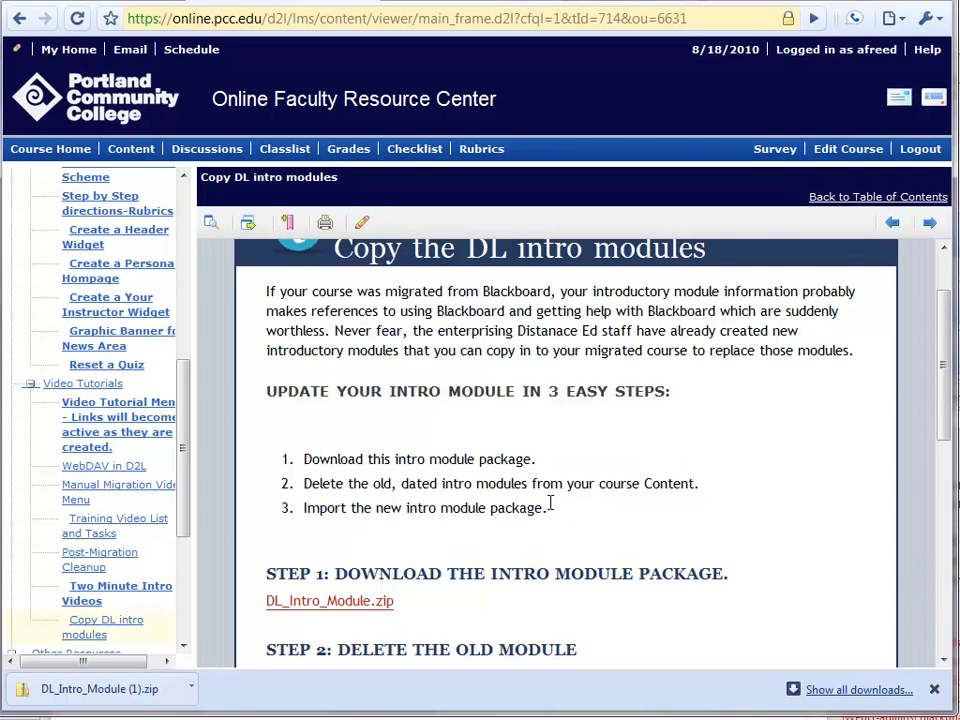
Step: Download the DL_Intro_Module.zip package linked under Step 1 and dismiss the browser's download bar
{"action": "scroll", "coordinate": [441, 505], "scroll_direction": "down", "scroll_amount": 1}
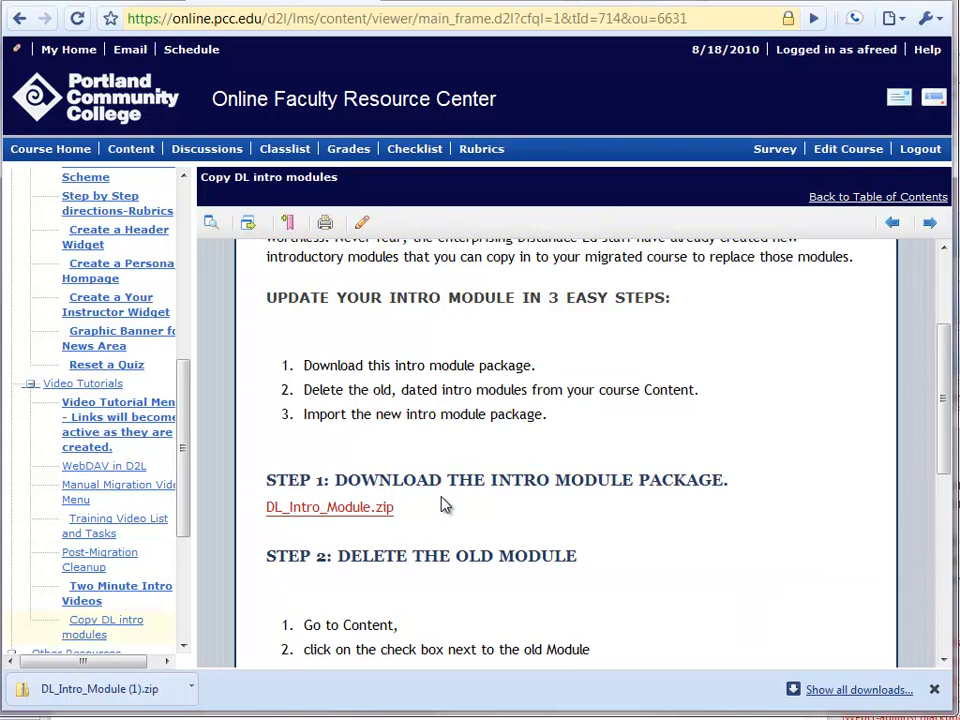
{"action": "left_click", "coordinate": [339, 510]}
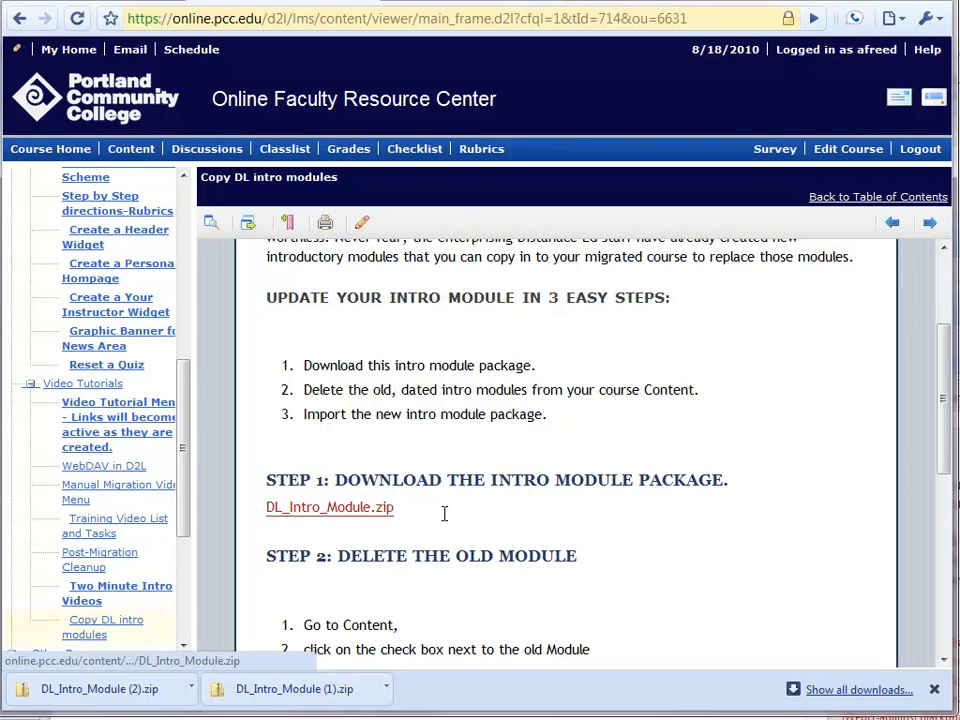
{"action": "left_click", "coordinate": [934, 689]}
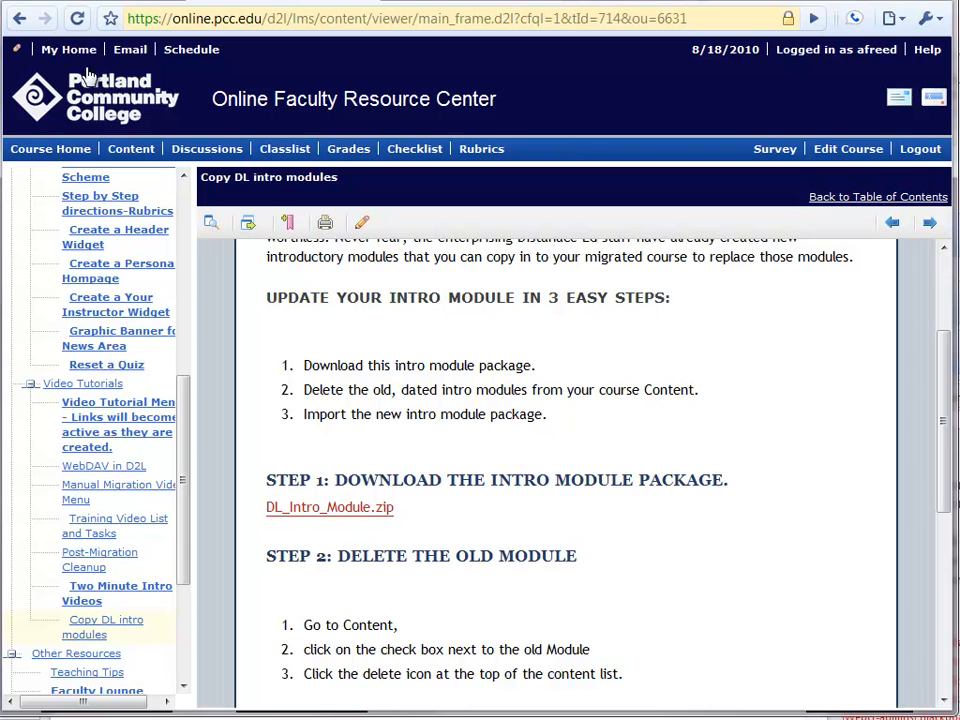
Step: In the content of Your Migrated Course, delete the old Intro to Online Learning module from content only
{"action": "left_click", "coordinate": [120, 106]}
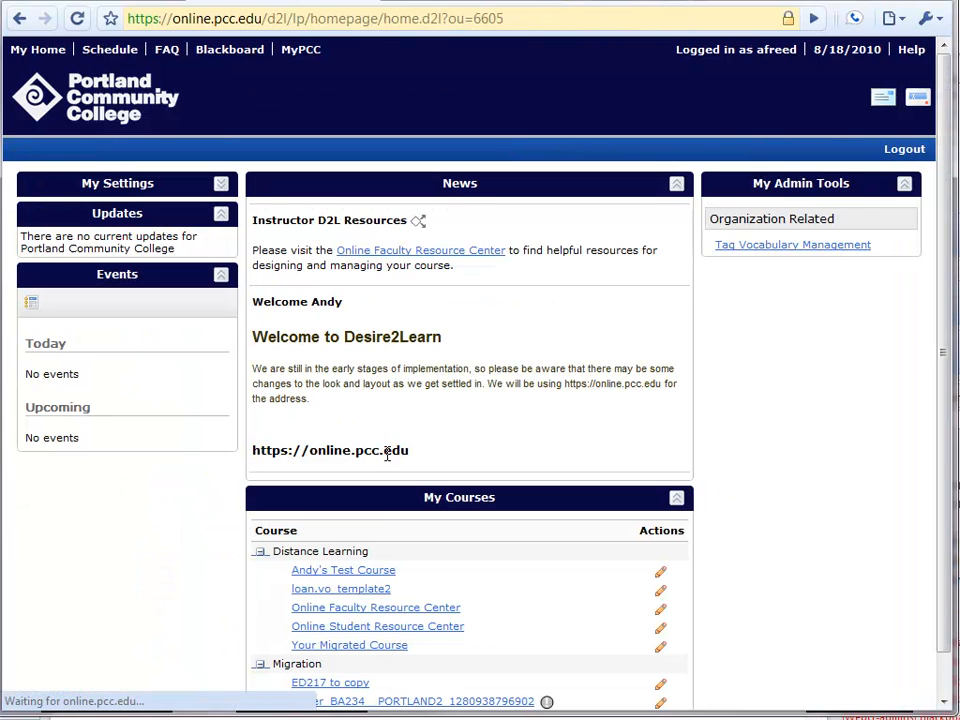
{"action": "left_click", "coordinate": [331, 649]}
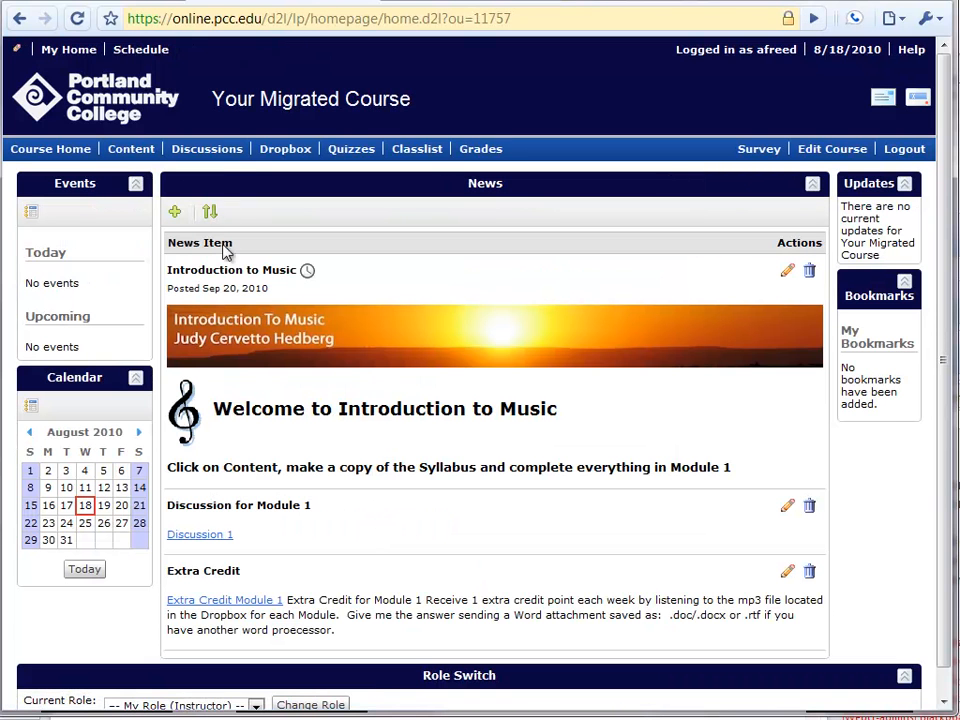
{"action": "left_click", "coordinate": [141, 156]}
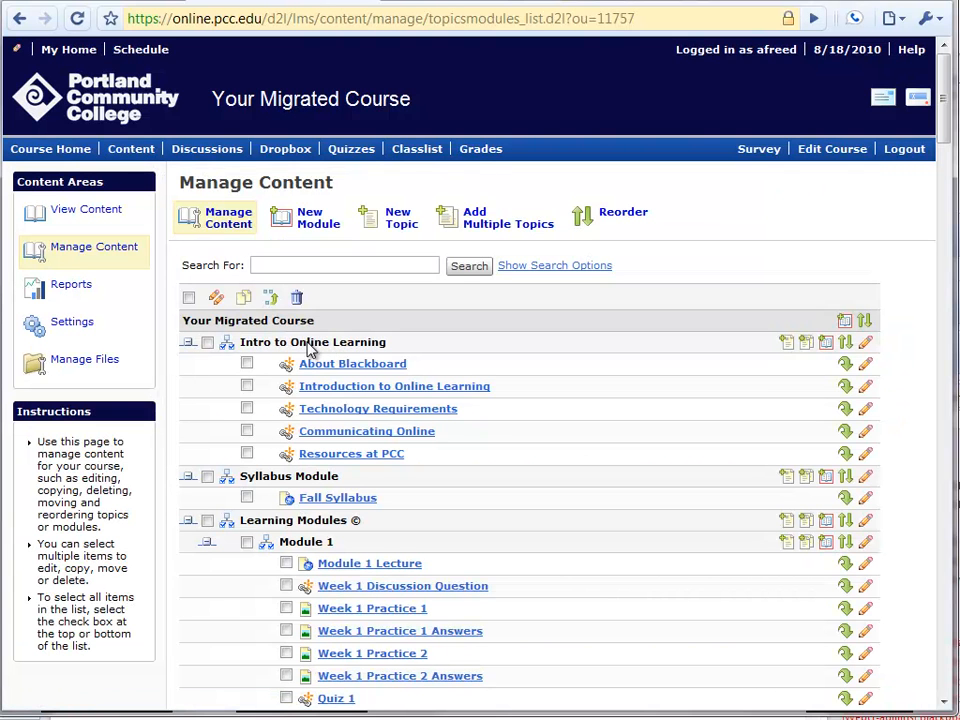
{"action": "left_click", "coordinate": [207, 342]}
{"action": "left_click", "coordinate": [297, 300]}
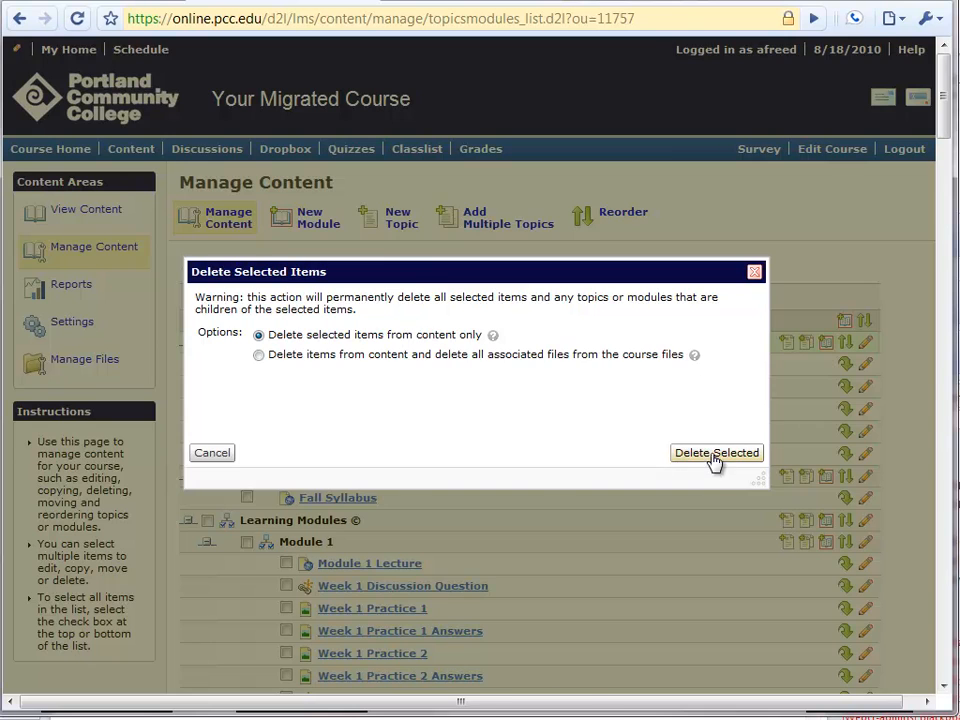
{"action": "left_click", "coordinate": [716, 455]}
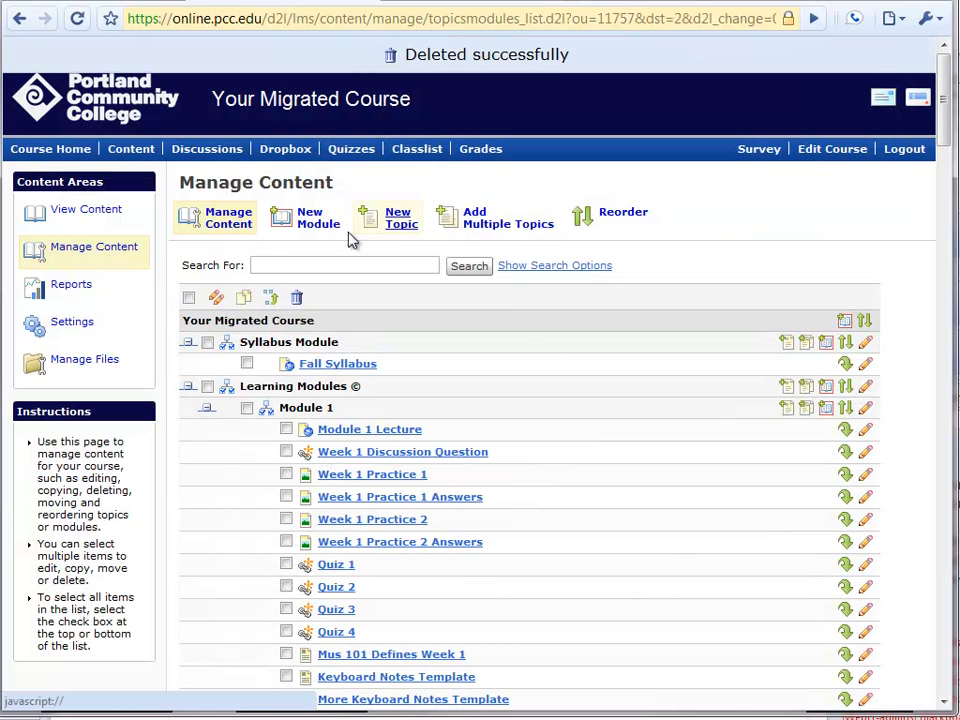
Step: Start a component import for the course from the file DL_Intro_Module (2).zip and proceed through preprocessing
{"action": "left_click", "coordinate": [823, 156]}
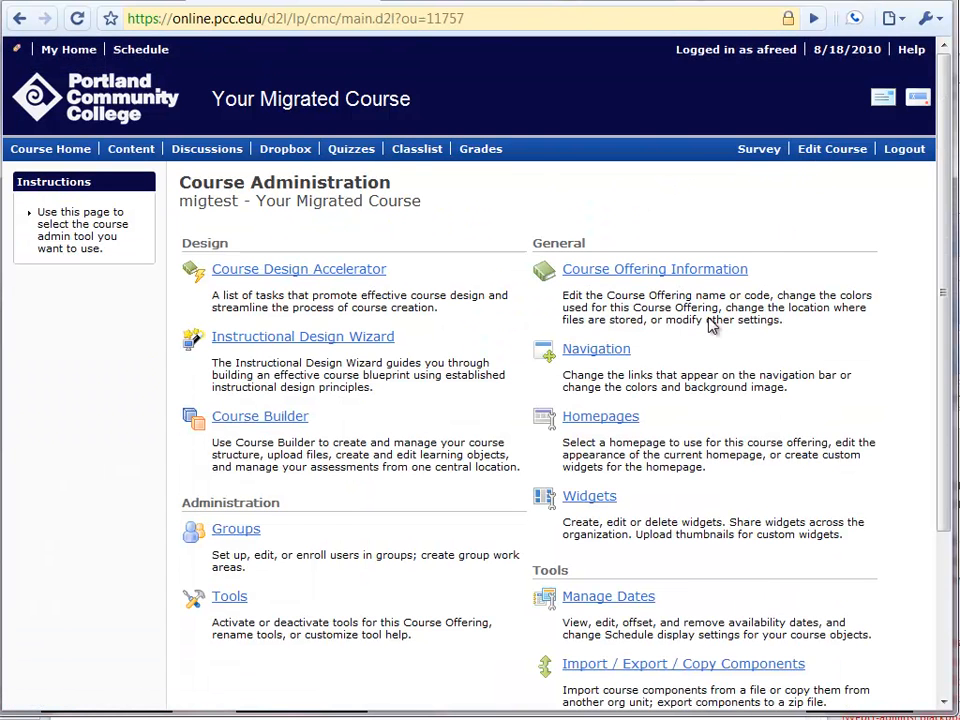
{"action": "left_click", "coordinate": [659, 673]}
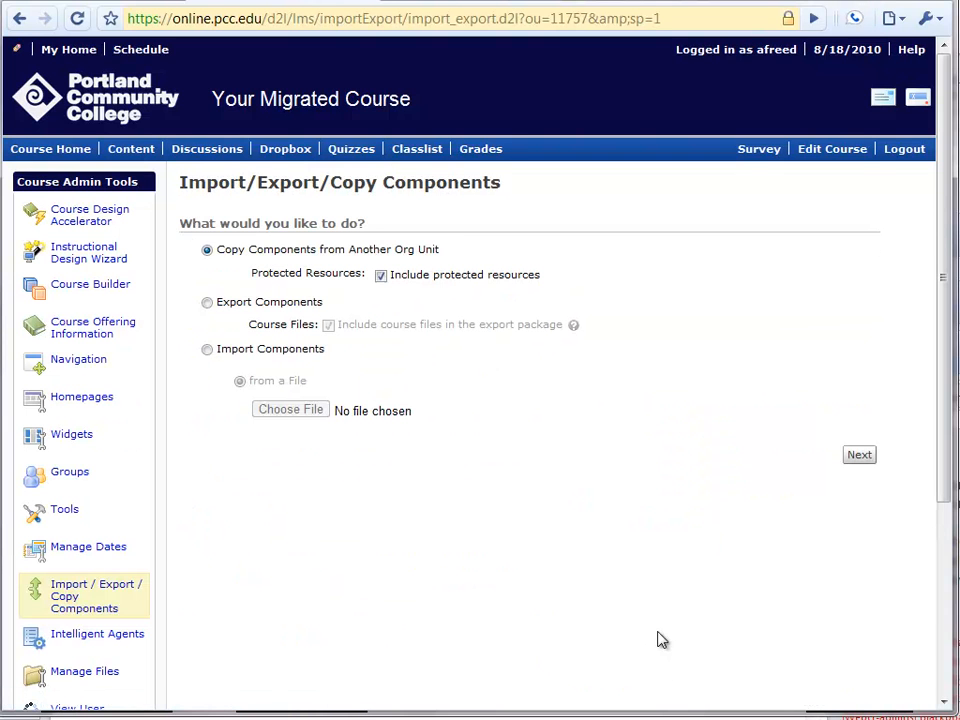
{"action": "left_click", "coordinate": [207, 350]}
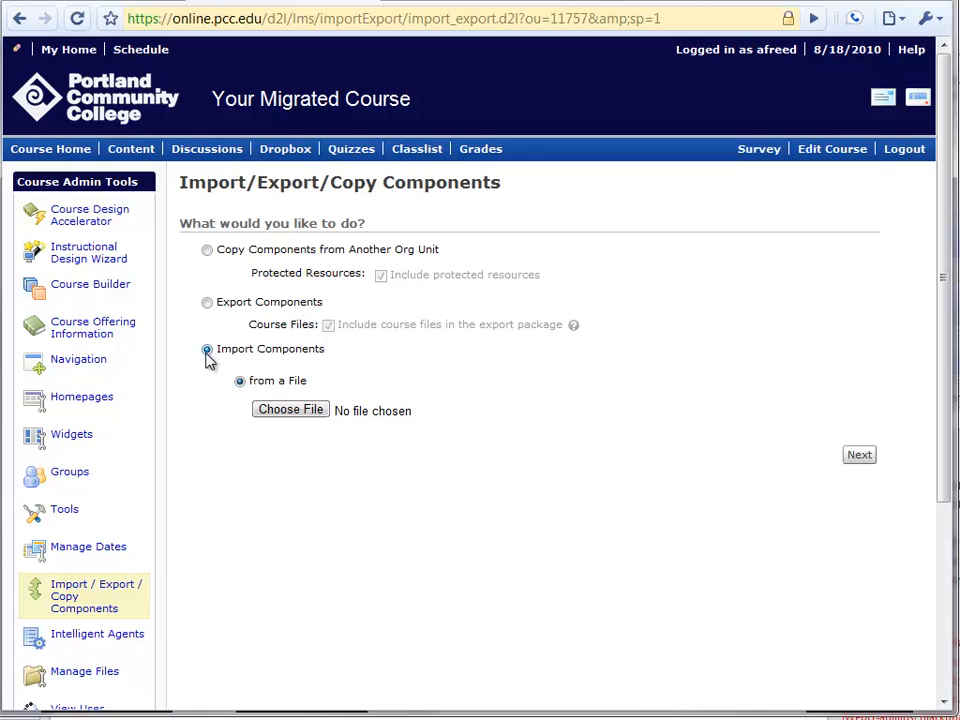
{"action": "left_click", "coordinate": [306, 418]}
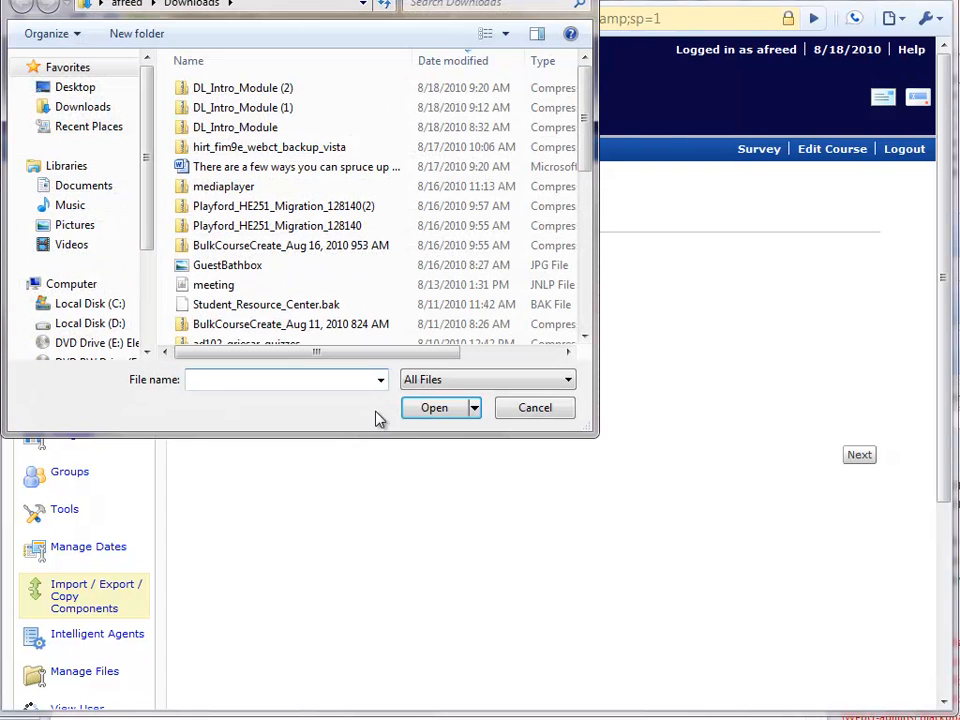
{"action": "left_click", "coordinate": [247, 90]}
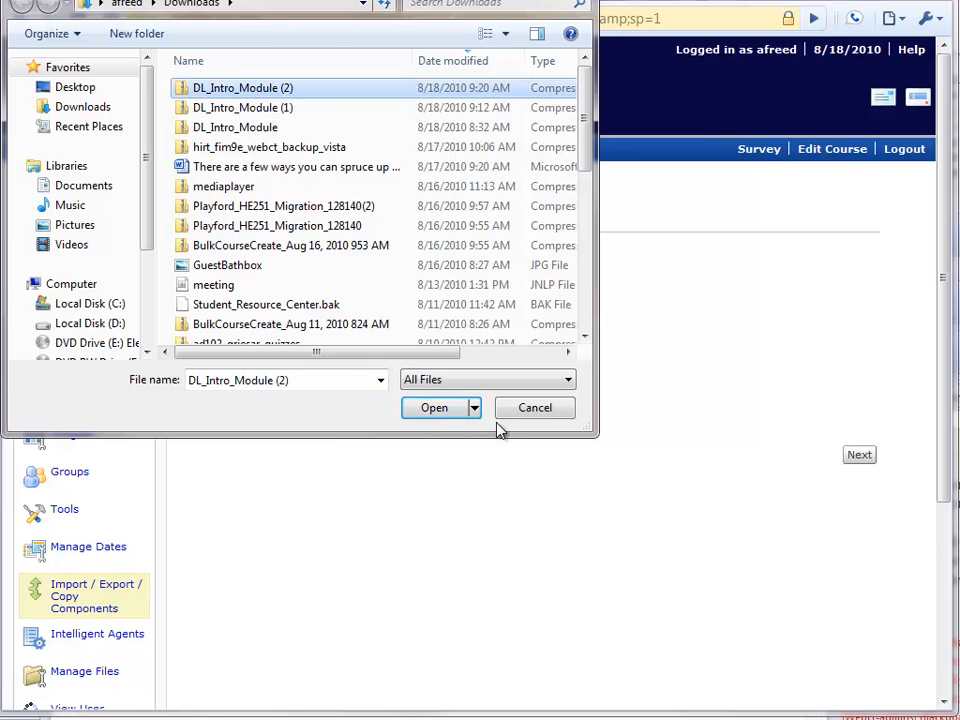
{"action": "left_click", "coordinate": [424, 407]}
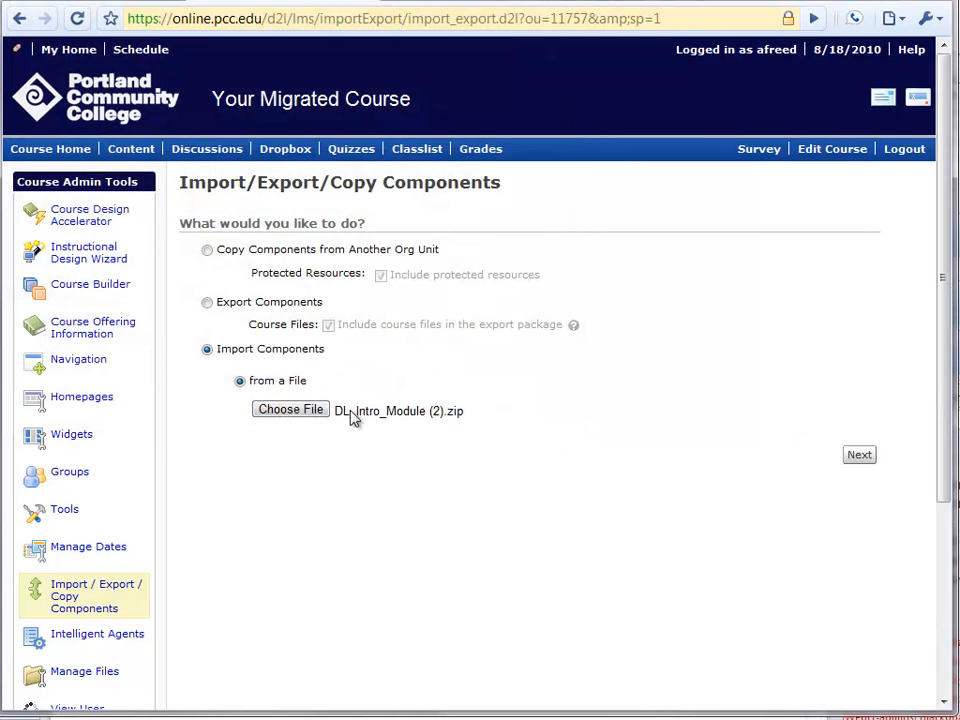
{"action": "left_click", "coordinate": [864, 458]}
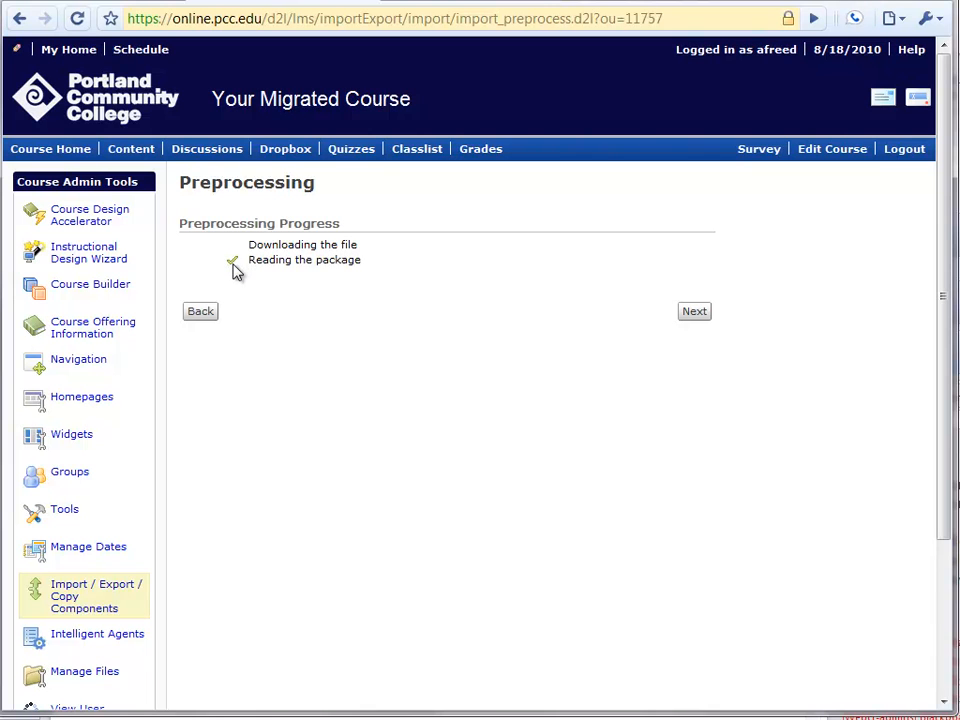
{"action": "left_click", "coordinate": [694, 312]}
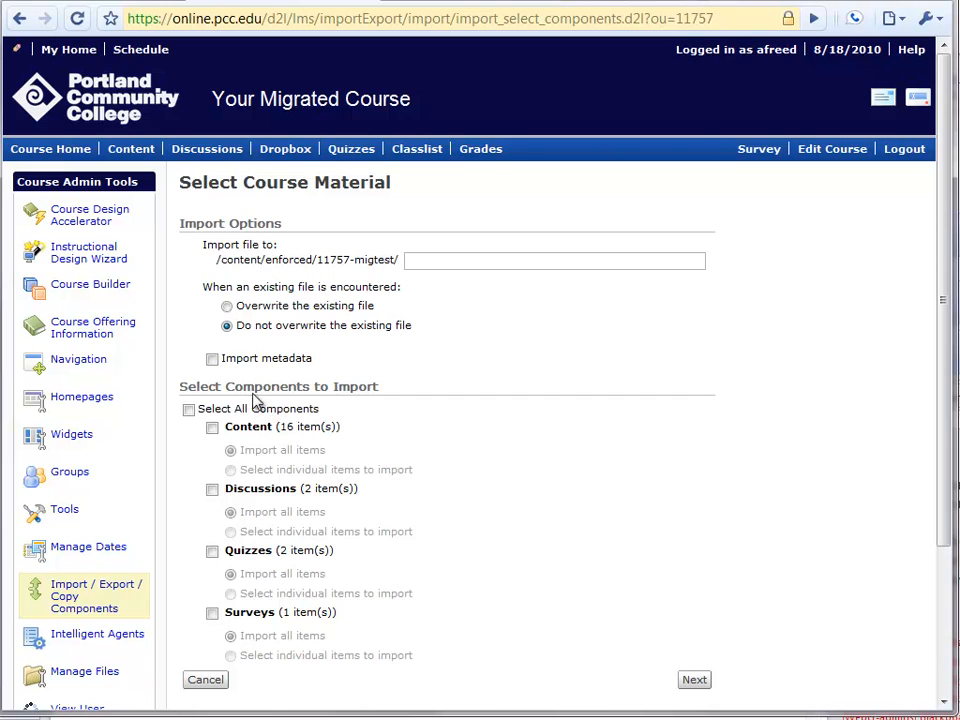
Step: Import all items of every component in the package, including content, discussions, quizzes and surveys, and return from the import summary
{"action": "left_click", "coordinate": [188, 412]}
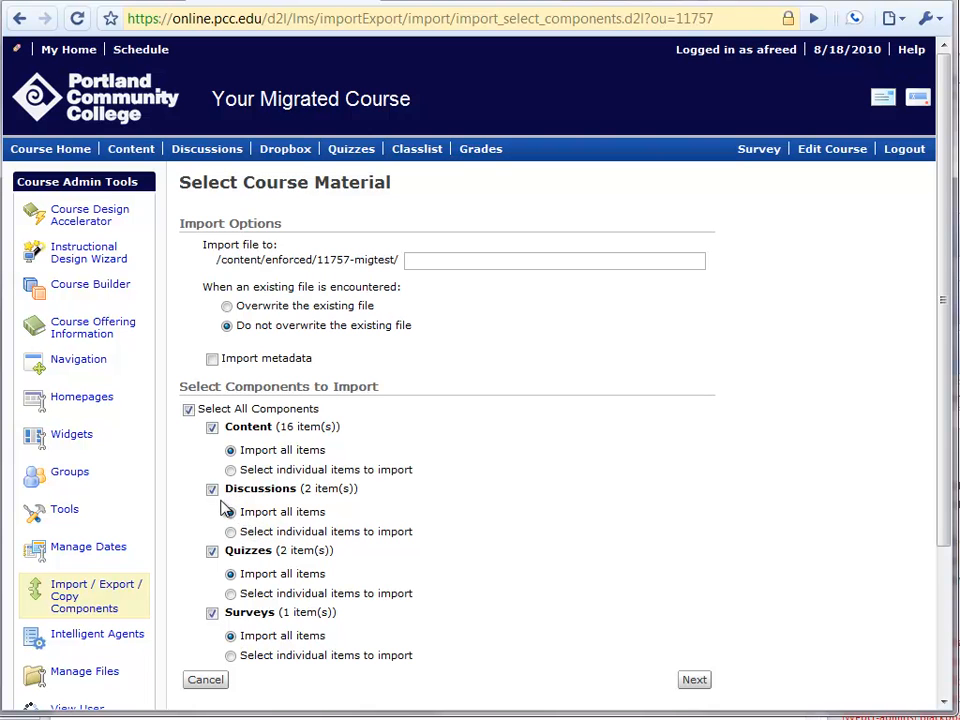
{"action": "left_click", "coordinate": [211, 612]}
{"action": "left_click", "coordinate": [690, 684]}
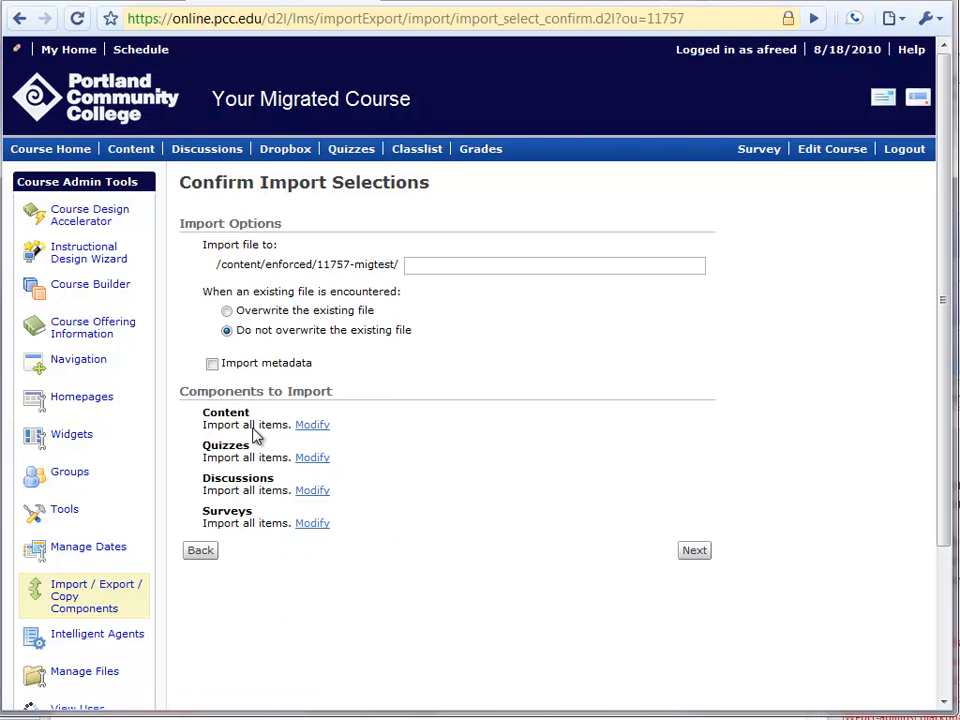
{"action": "left_click_drag", "start_coordinate": [309, 527], "coordinate": [196, 413]}
{"action": "left_click", "coordinate": [639, 557]}
{"action": "left_click", "coordinate": [692, 551]}
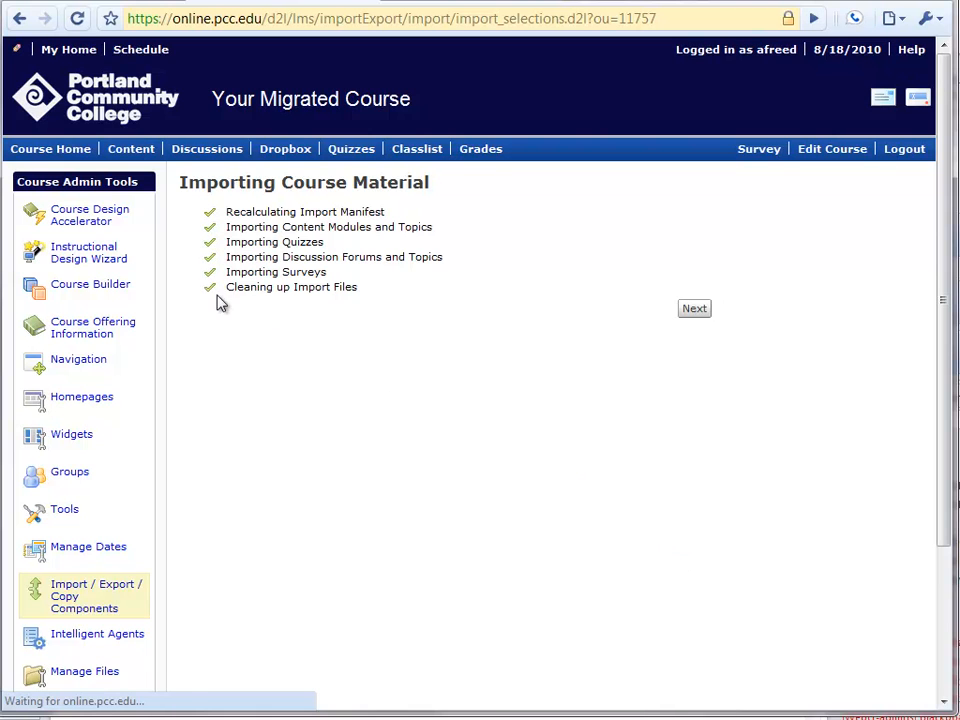
{"action": "left_click", "coordinate": [698, 310]}
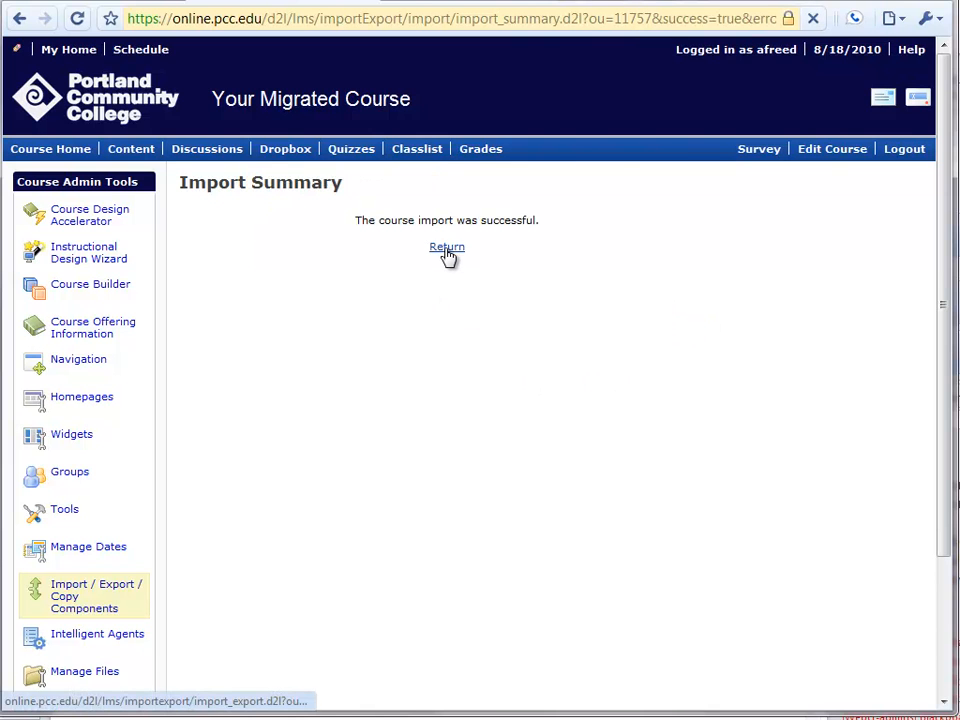
{"action": "left_click", "coordinate": [447, 249]}
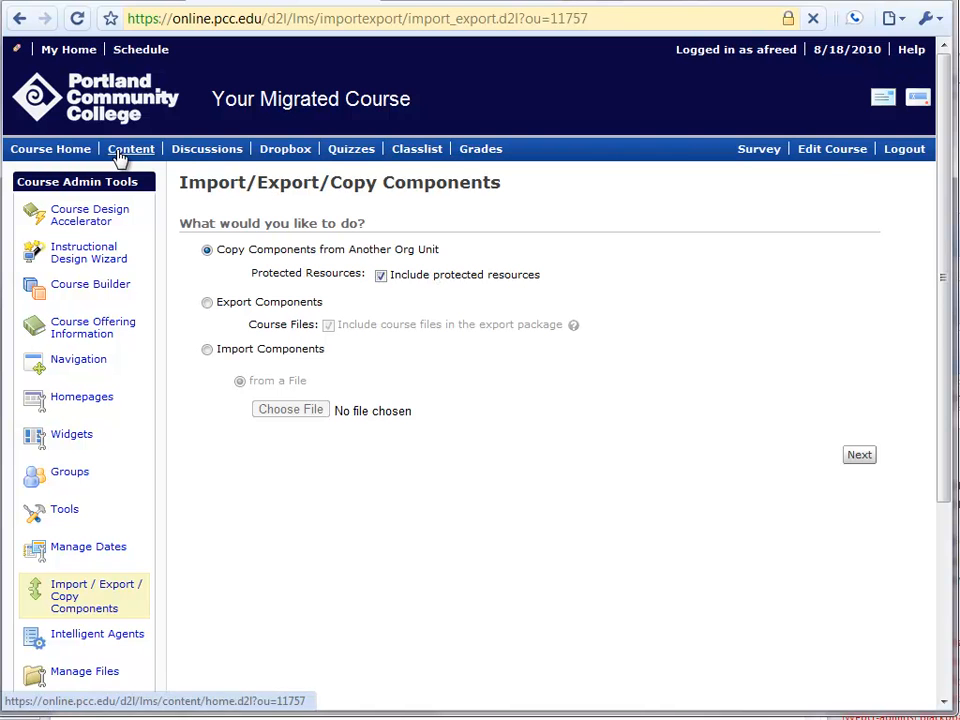
Step: In the course content, reorder the modules so Intro to Online Learning is 1 and Course Information is 2, and save the order
{"action": "left_click", "coordinate": [118, 153]}
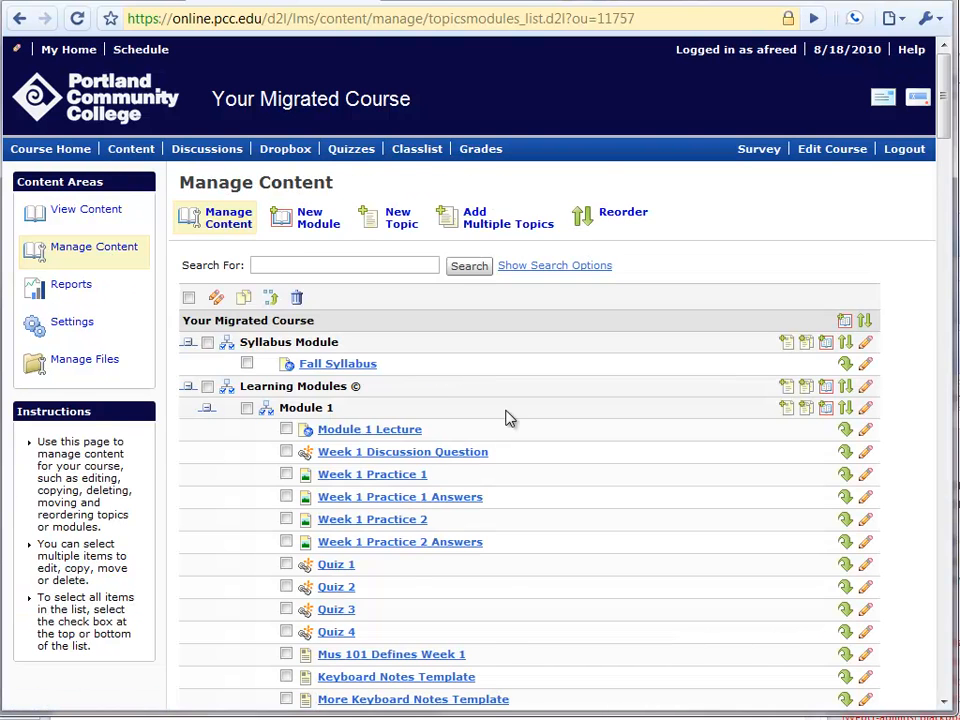
{"action": "scroll", "coordinate": [505, 418], "scroll_direction": "down", "scroll_amount": 20}
{"action": "scroll", "coordinate": [493, 418], "scroll_direction": "down", "scroll_amount": 15}
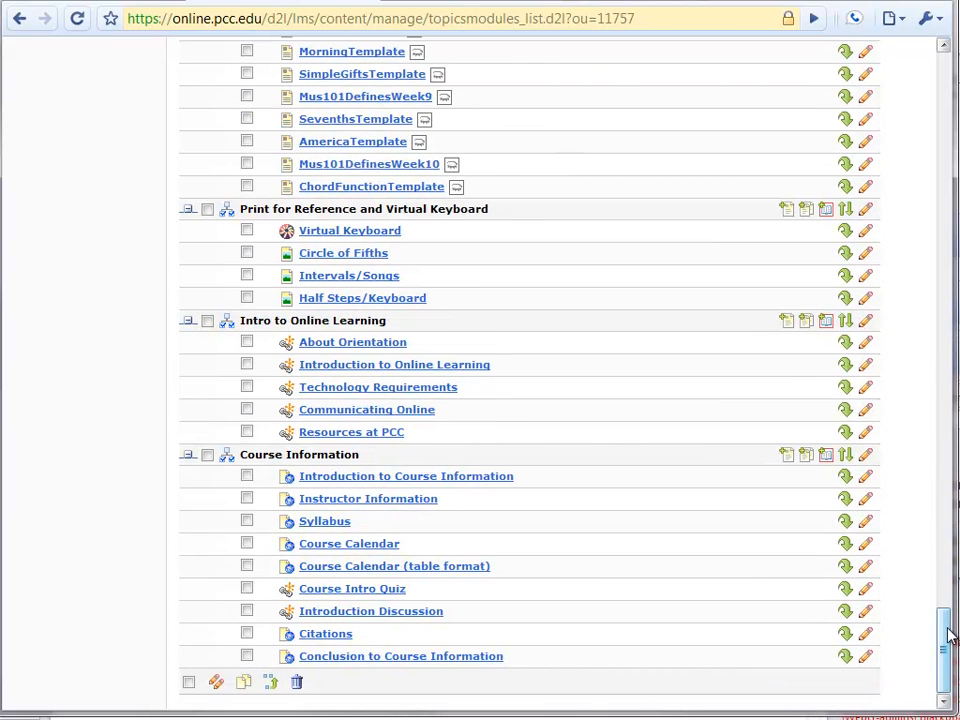
{"action": "left_click_drag", "start_coordinate": [945, 636], "coordinate": [735, 107]}
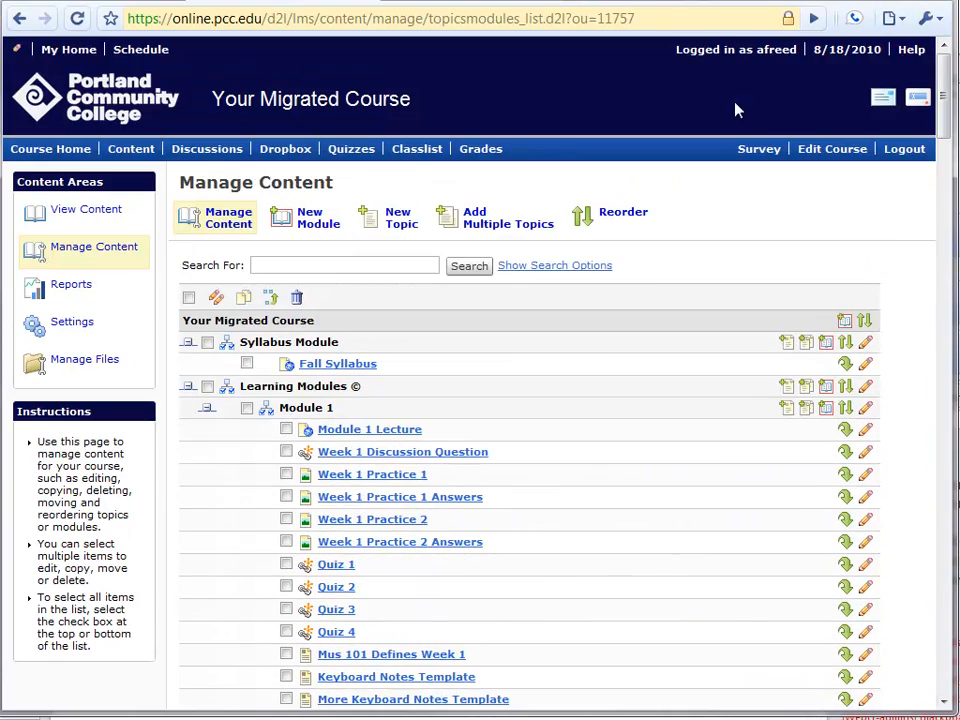
{"action": "left_click", "coordinate": [623, 214]}
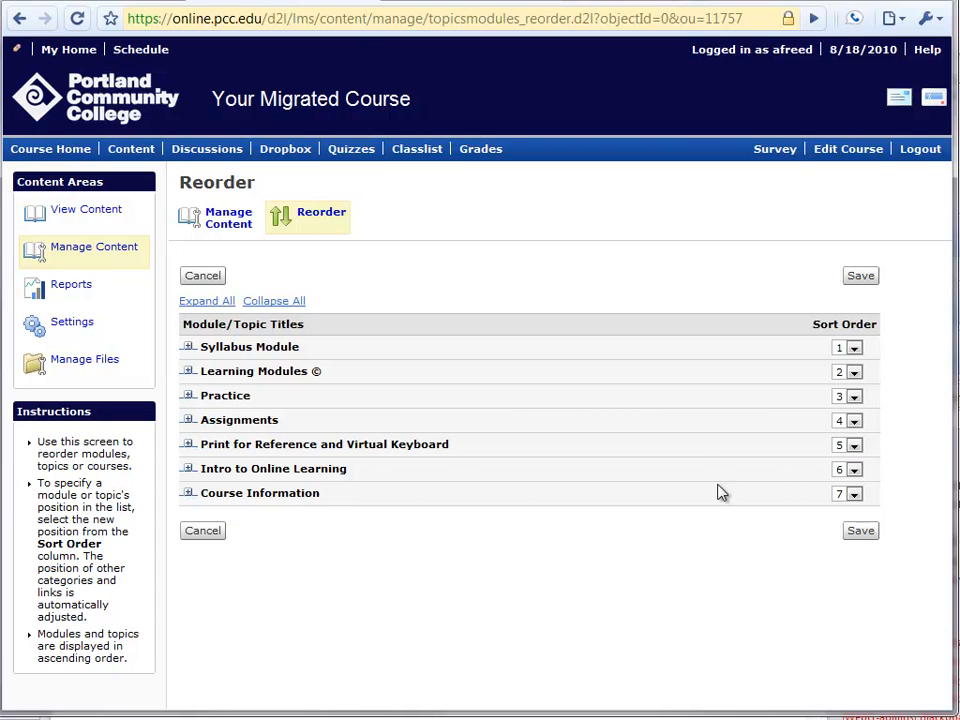
{"action": "left_click", "coordinate": [852, 470]}
{"action": "left_click", "coordinate": [846, 486]}
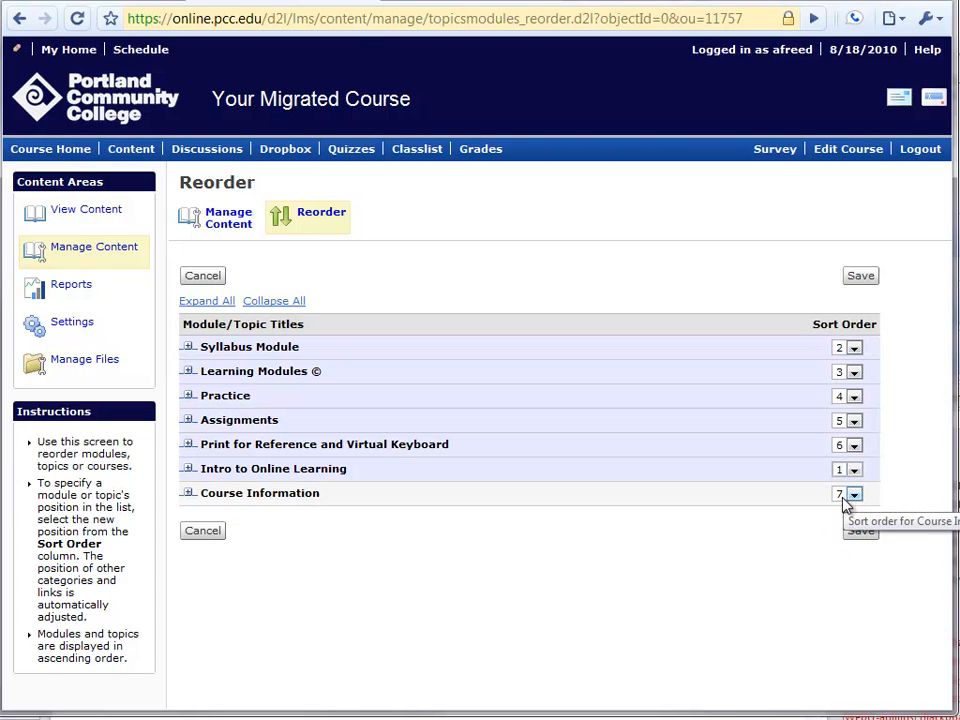
{"action": "left_click", "coordinate": [850, 497]}
{"action": "left_click", "coordinate": [847, 521]}
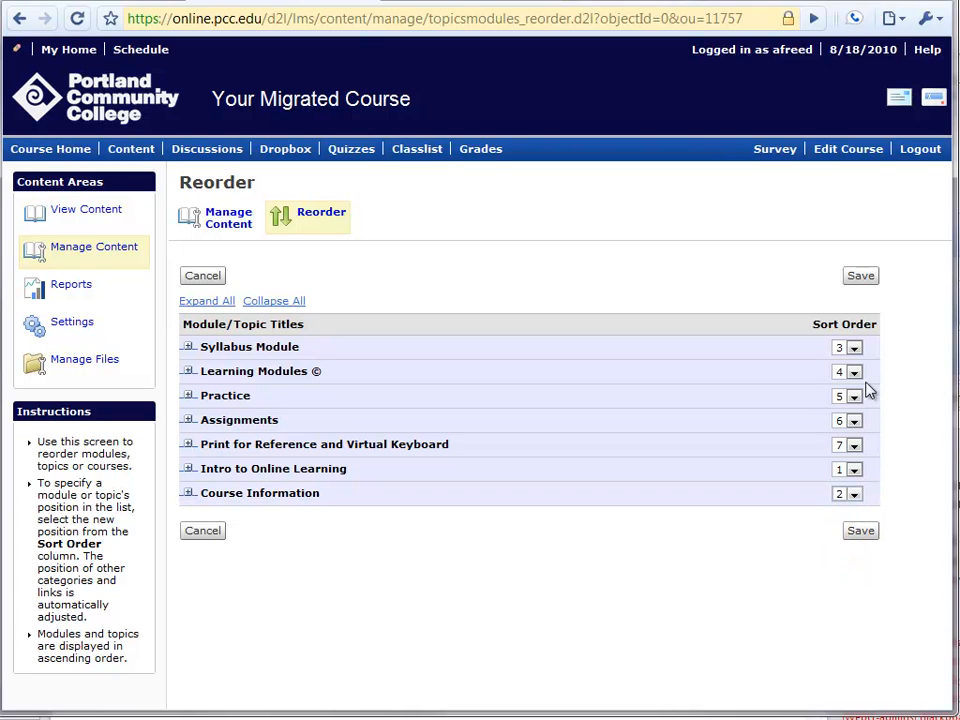
{"action": "left_click", "coordinate": [861, 534]}
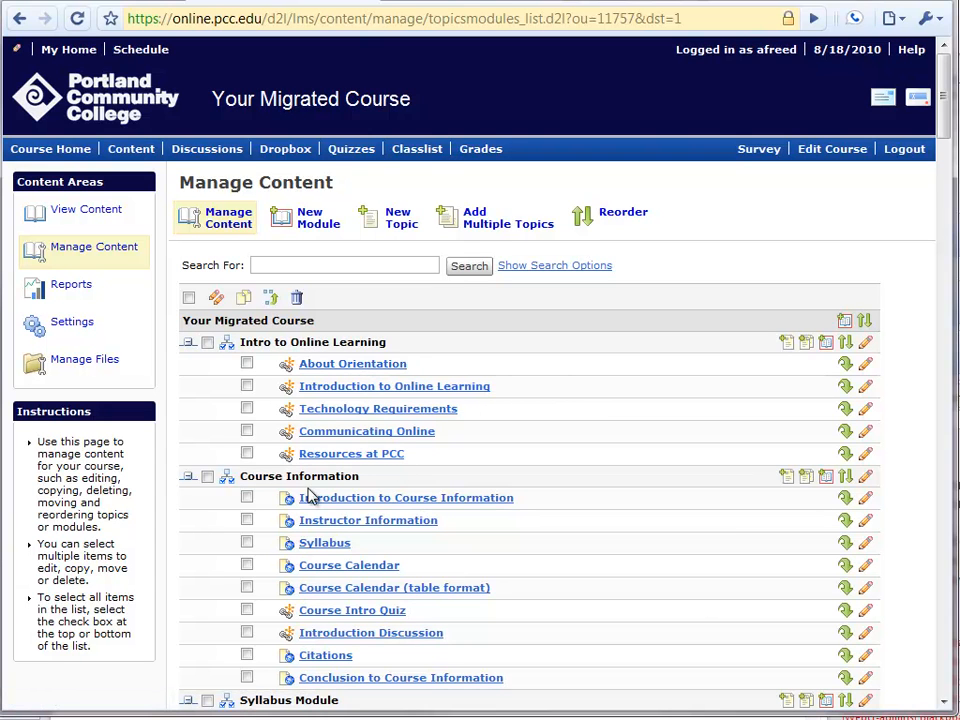
Step: From the Course Information module, delete Introduction to Course Information, Syllabus, Course Calendar, Course Calendar (table format) and Conclusion to Course Information
{"action": "left_click_drag", "start_coordinate": [246, 479], "coordinate": [373, 476]}
{"action": "left_click", "coordinate": [370, 478]}
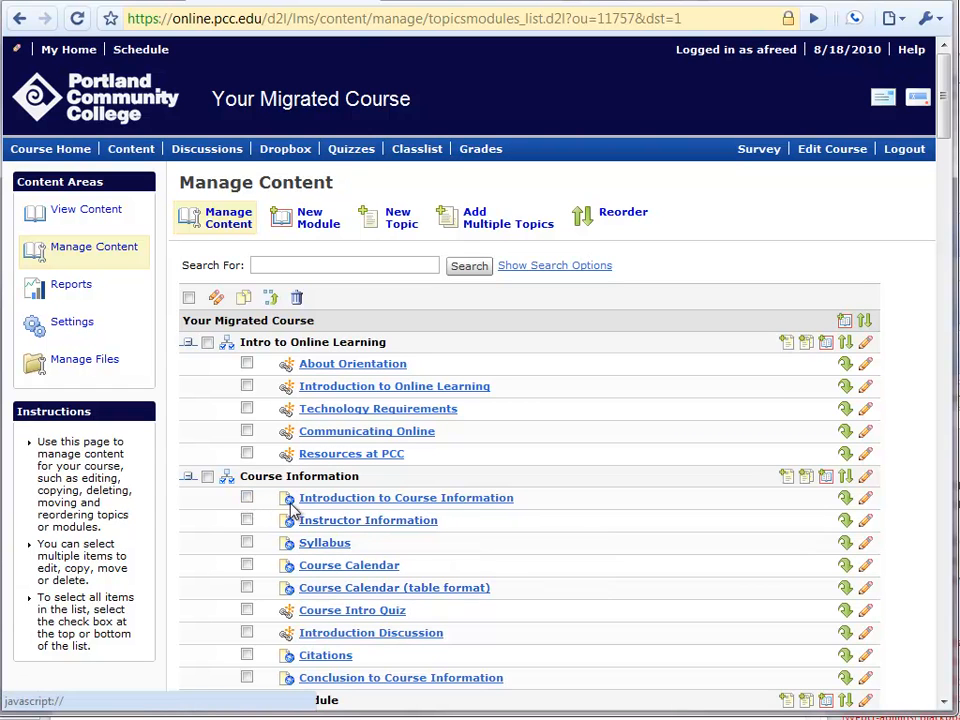
{"action": "scroll", "coordinate": [247, 500], "scroll_direction": "down", "scroll_amount": 1}
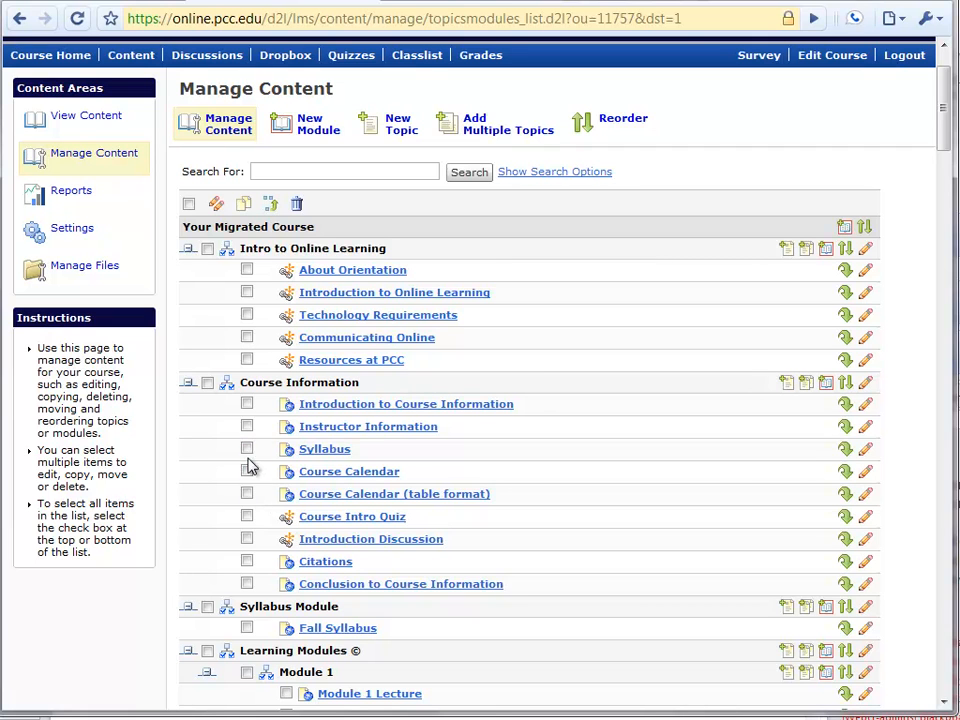
{"action": "left_click", "coordinate": [247, 449]}
{"action": "left_click", "coordinate": [247, 471]}
{"action": "left_click", "coordinate": [247, 494]}
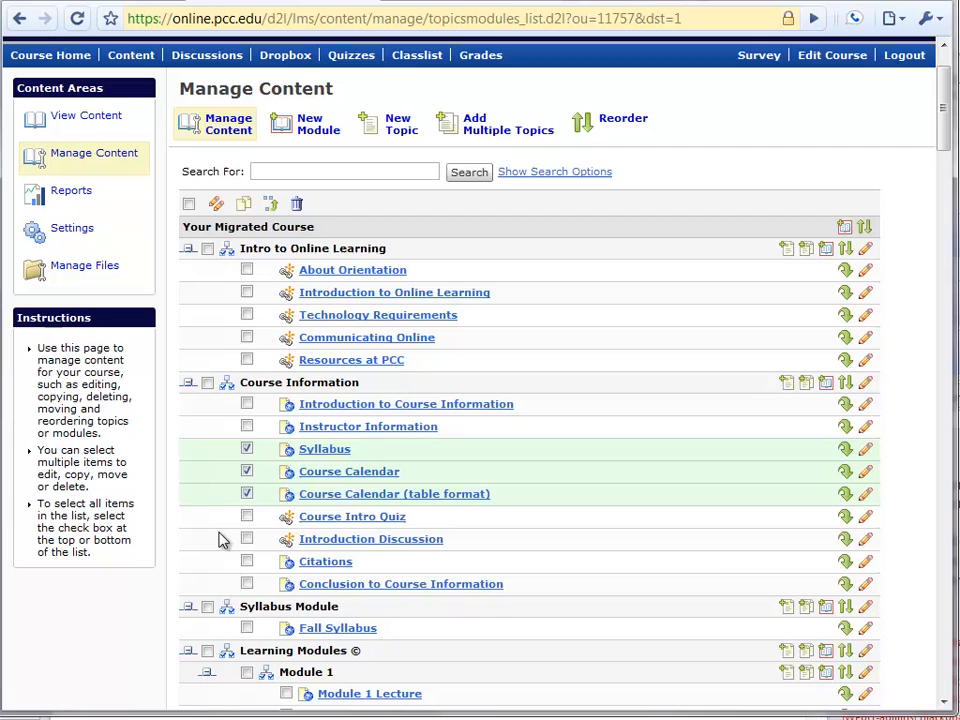
{"action": "left_click", "coordinate": [247, 584]}
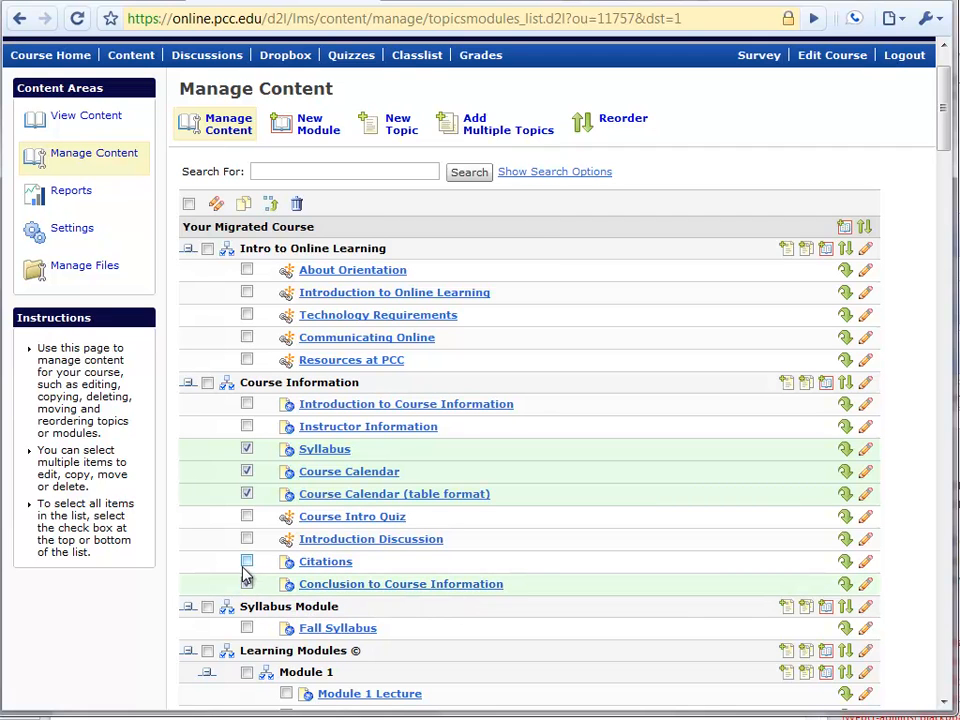
{"action": "left_click", "coordinate": [247, 404]}
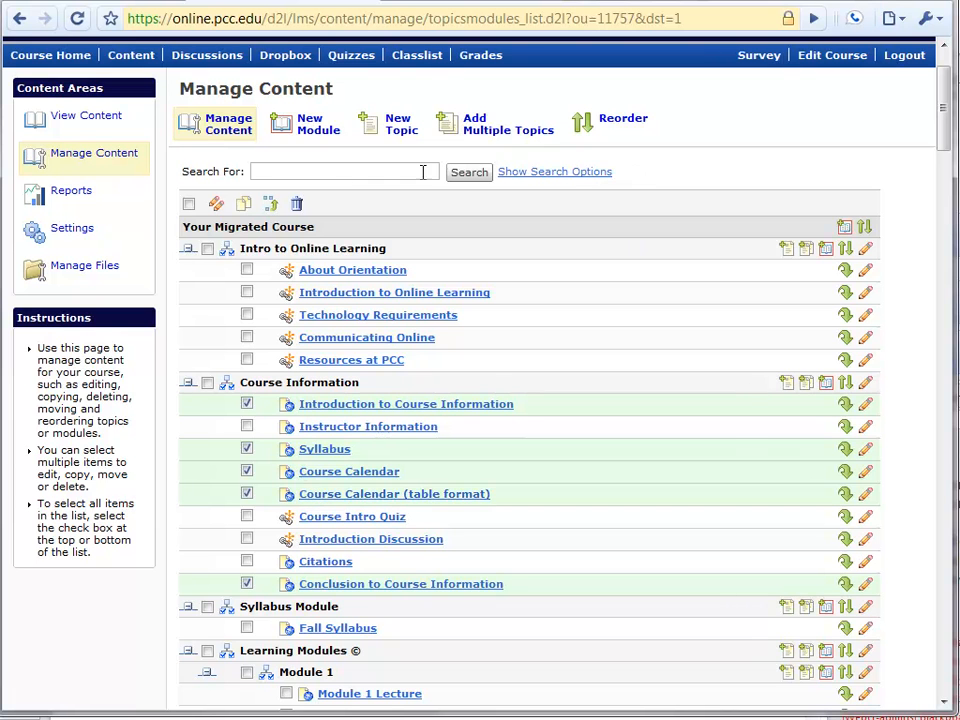
{"action": "left_click", "coordinate": [296, 204]}
{"action": "left_click", "coordinate": [699, 458]}
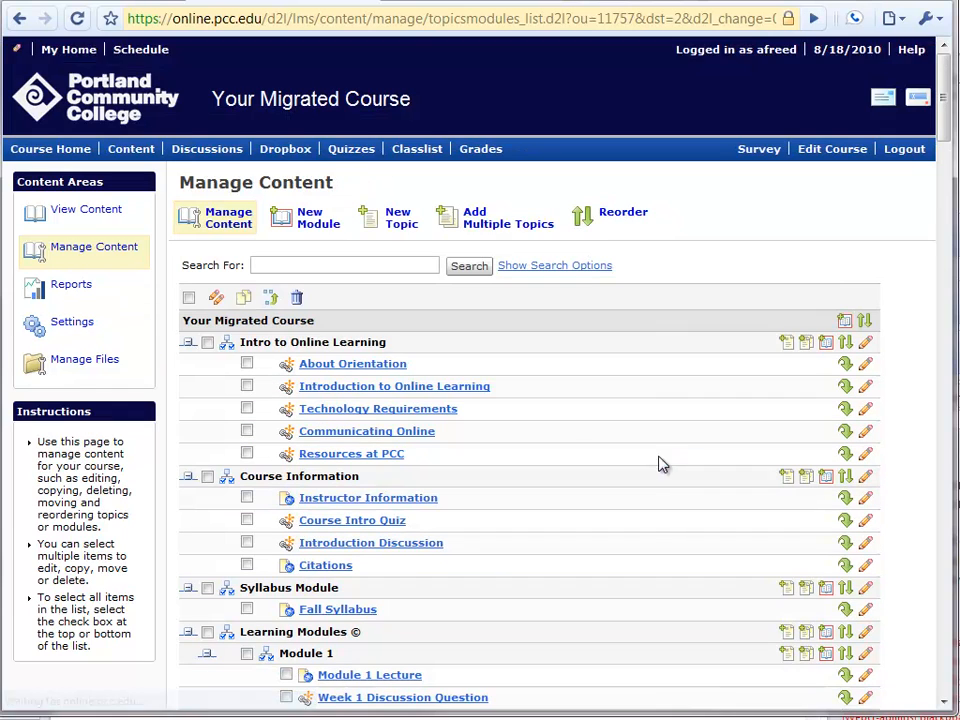